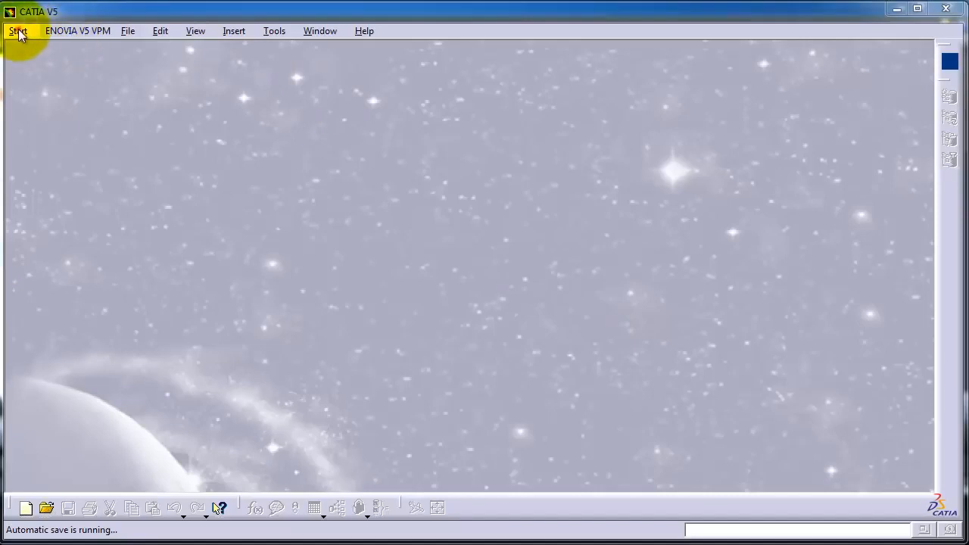
# - Create a new part in the Part Design workbench, accepting the default part name
pyautogui.click(17, 31)
pyautogui.moveTo(52, 71)
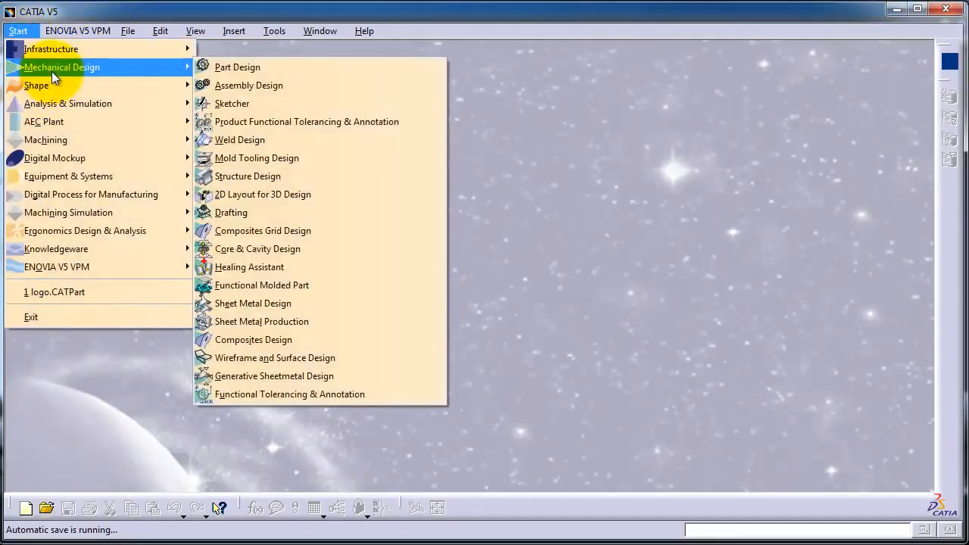
pyautogui.click(226, 69)
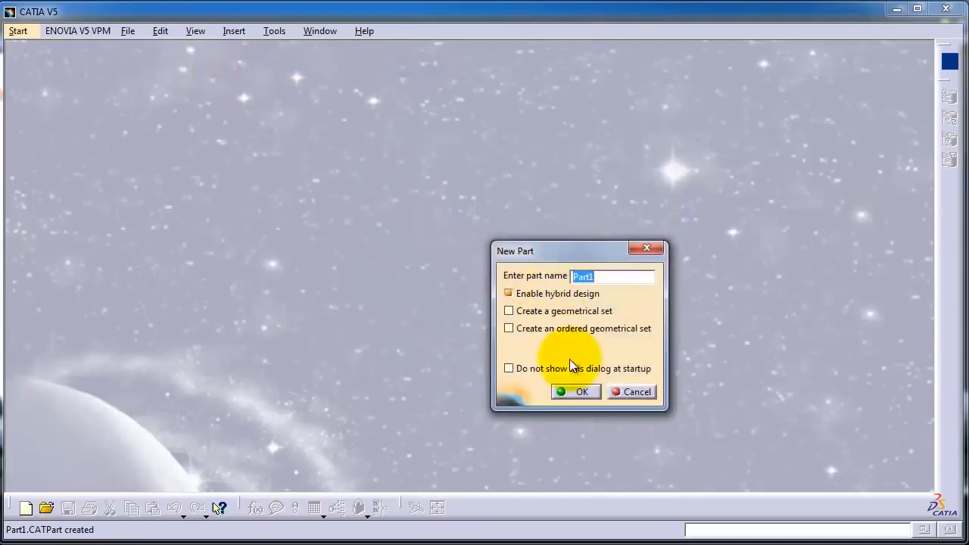
pyautogui.click(576, 392)
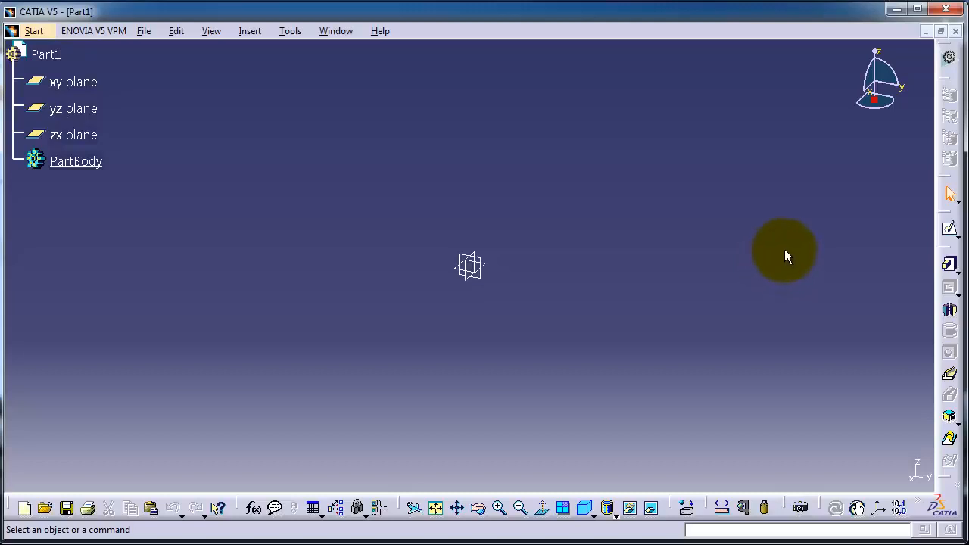
# - Open a sketch on the yz plane, draw an ellipse centred at the origin, and exit the sketch
pyautogui.click(951, 231)
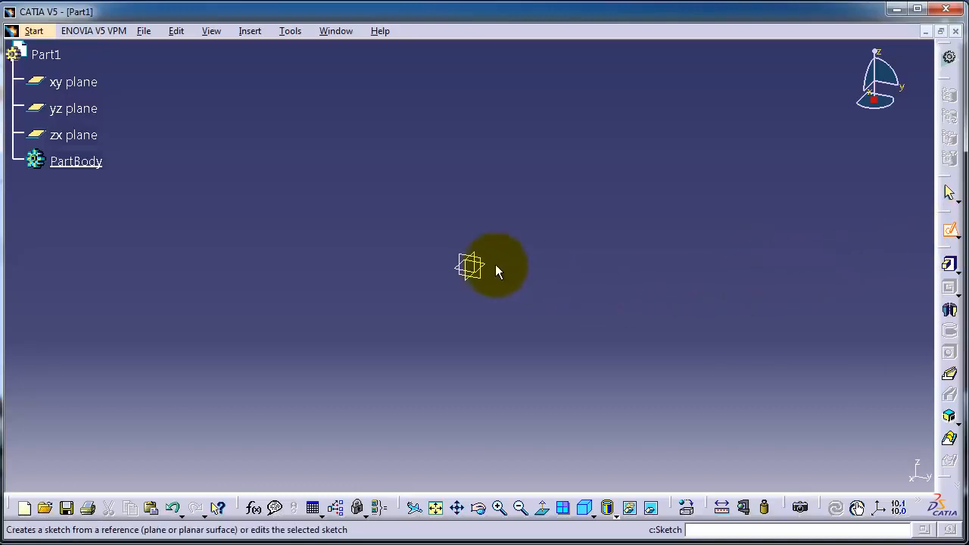
pyautogui.click(471, 262)
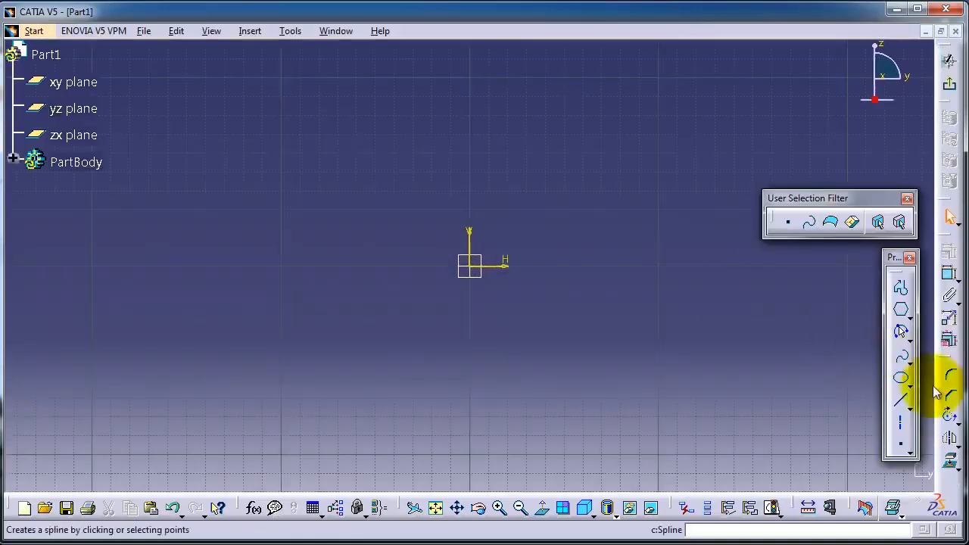
pyautogui.click(901, 378)
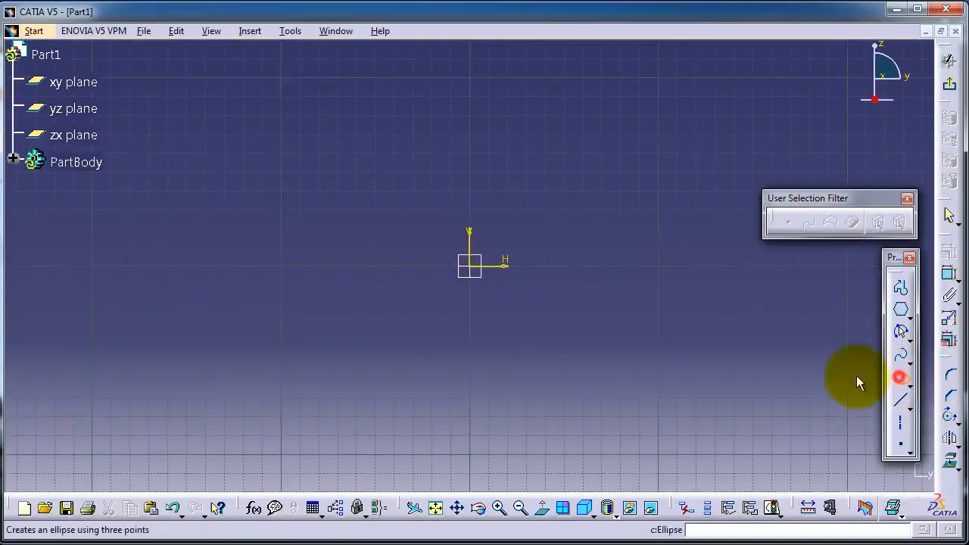
pyautogui.click(470, 265)
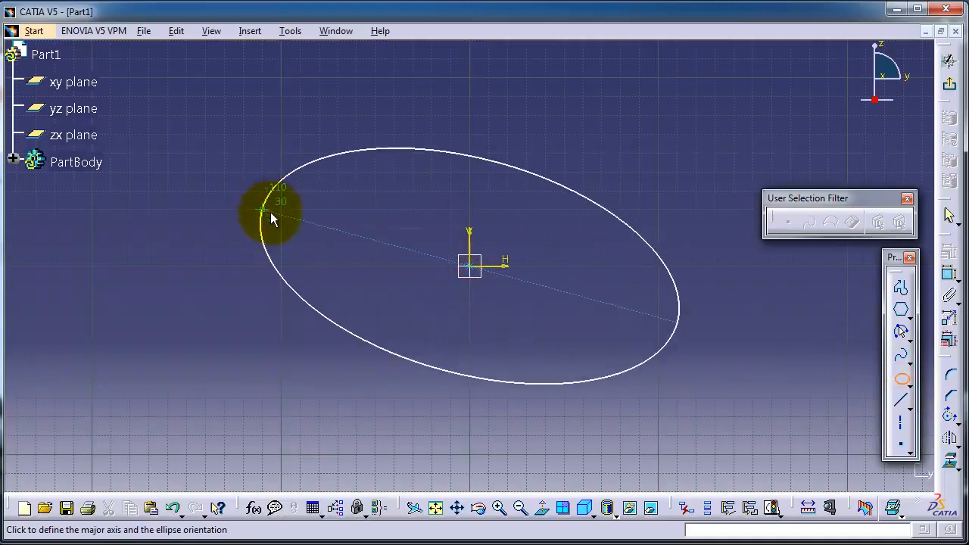
pyautogui.click(308, 194)
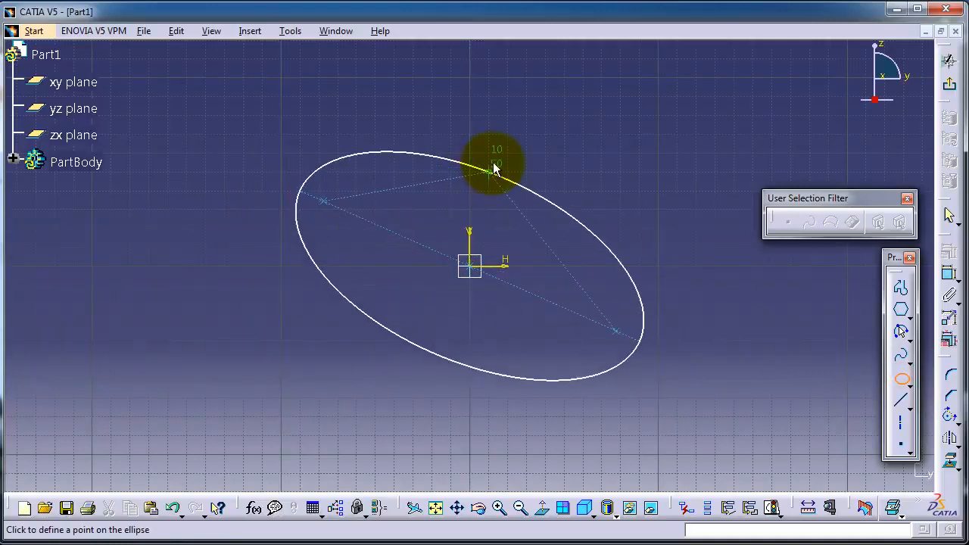
pyautogui.click(493, 163)
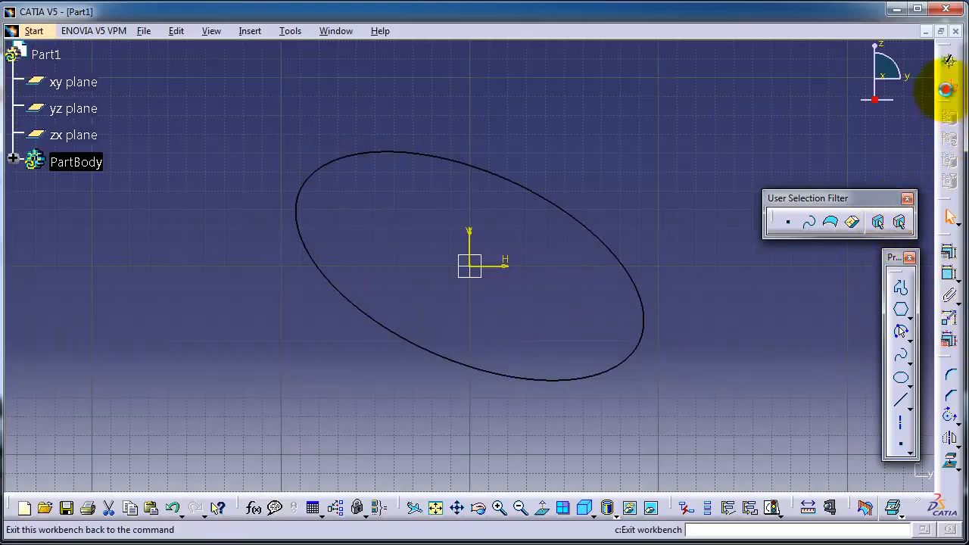
pyautogui.click(946, 90)
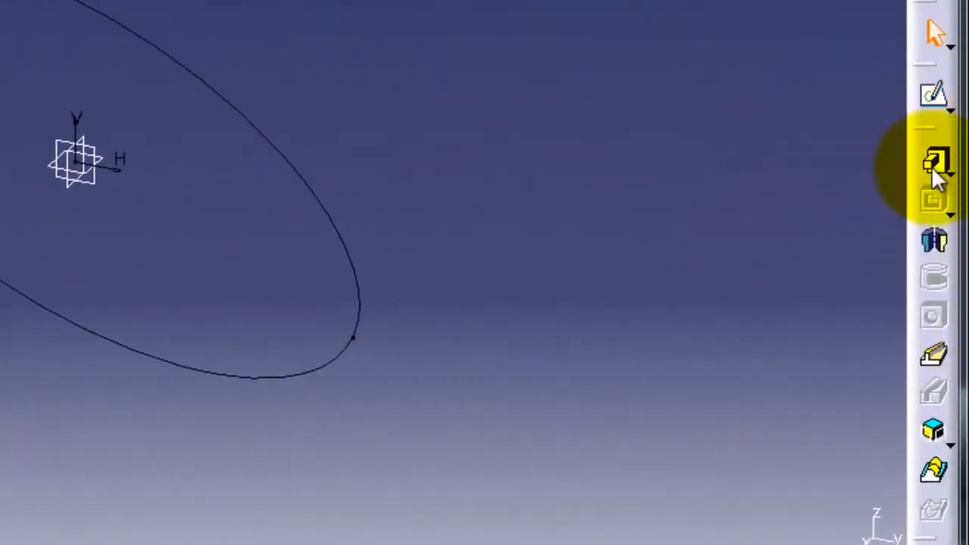
# - Pad the ellipse sketch with a length of 22 mm
pyautogui.click(927, 164)
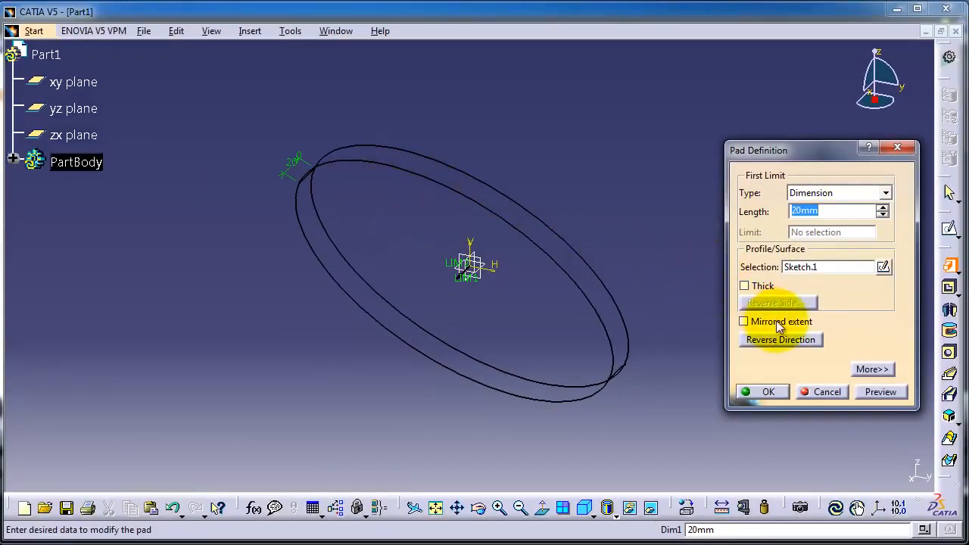
pyautogui.click(882, 210)
pyautogui.click(883, 210)
pyautogui.moveTo(842, 211); pyautogui.dragTo(788, 213)
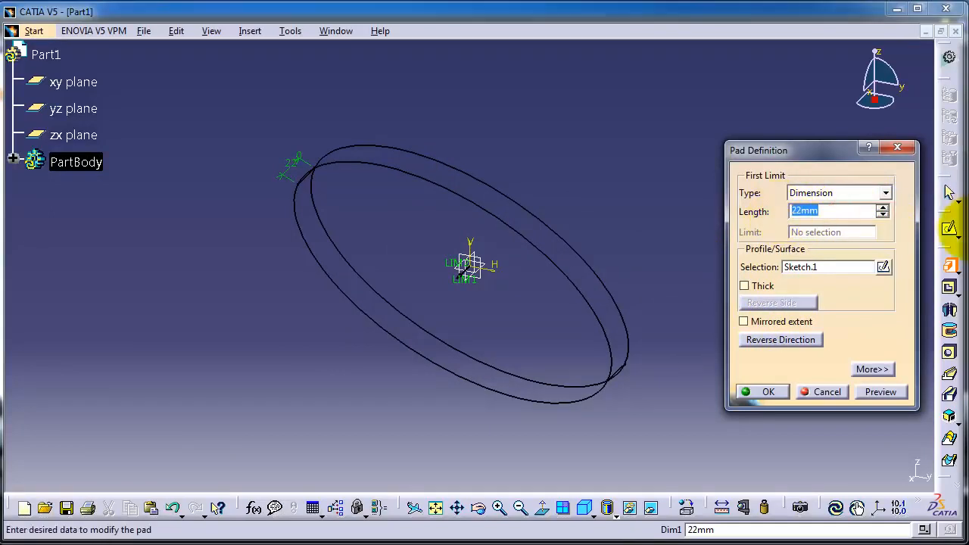
pyautogui.press('Return')
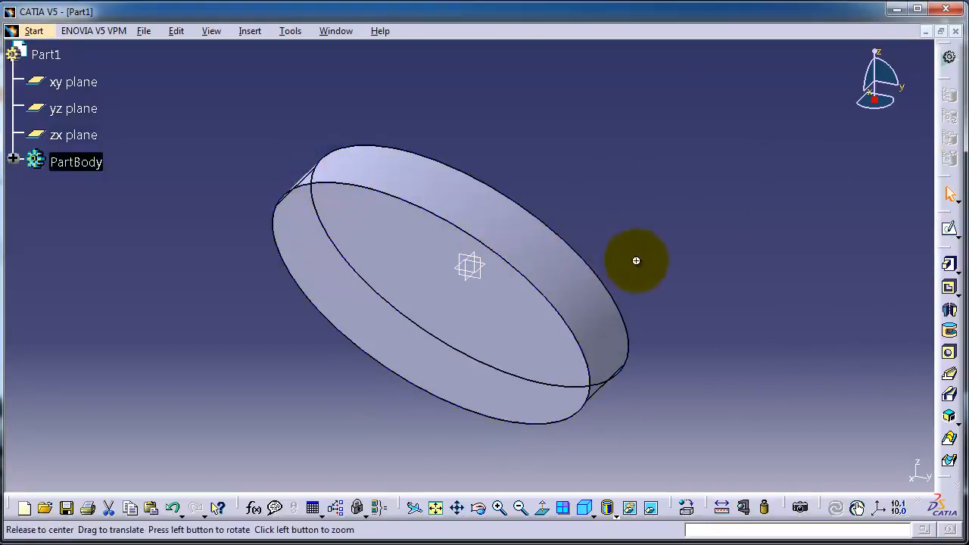
# - Edit the pad's definition and set its length to 60 mm, previewing before confirming
pyautogui.moveTo(633, 259); pyautogui.dragTo(635, 227, button='middle')
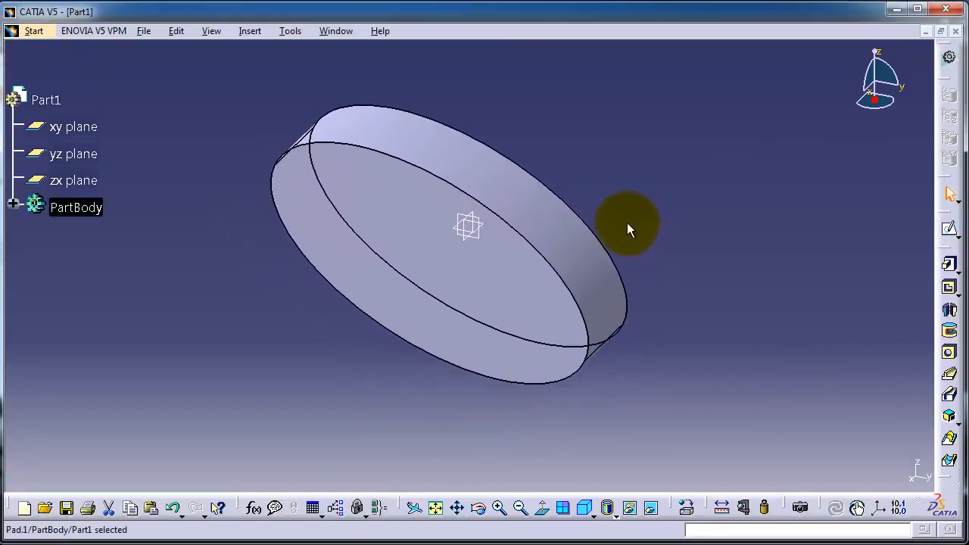
pyautogui.keyDown('ctrl'); pyautogui.scroll(1, 611, 253); pyautogui.keyUp('ctrl')
pyautogui.keyDown('ctrl'); pyautogui.moveTo(618, 257); pyautogui.dragTo(575, 284, button='middle'); pyautogui.keyUp('ctrl')
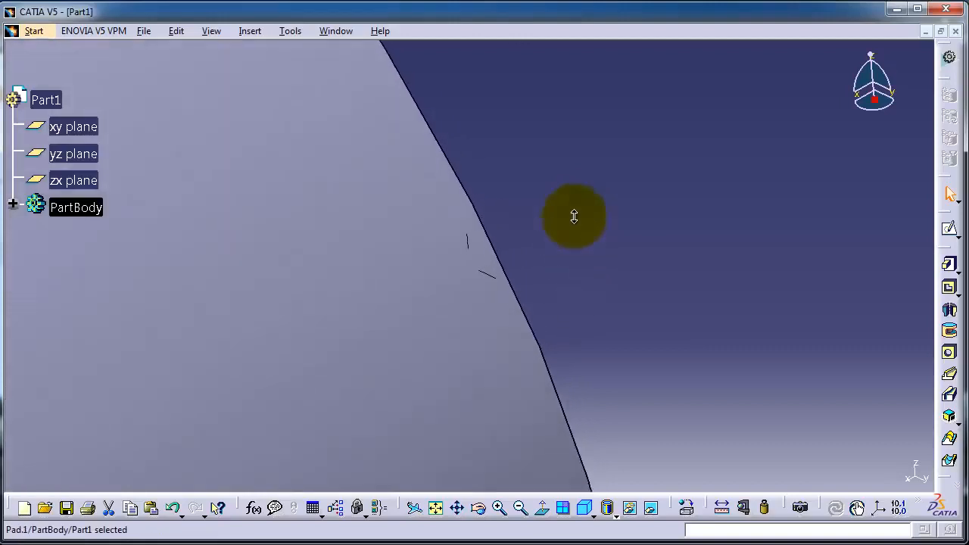
pyautogui.keyDown('ctrl'); pyautogui.moveTo(574, 216); pyautogui.dragTo(604, 467, button='middle'); pyautogui.keyUp('ctrl')
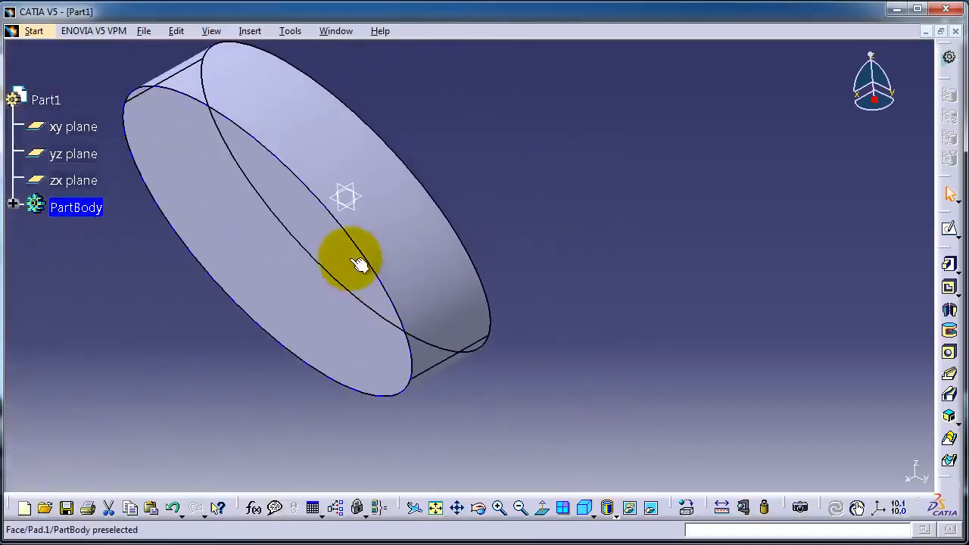
pyautogui.moveTo(359, 264); pyautogui.dragTo(560, 311, button='middle')
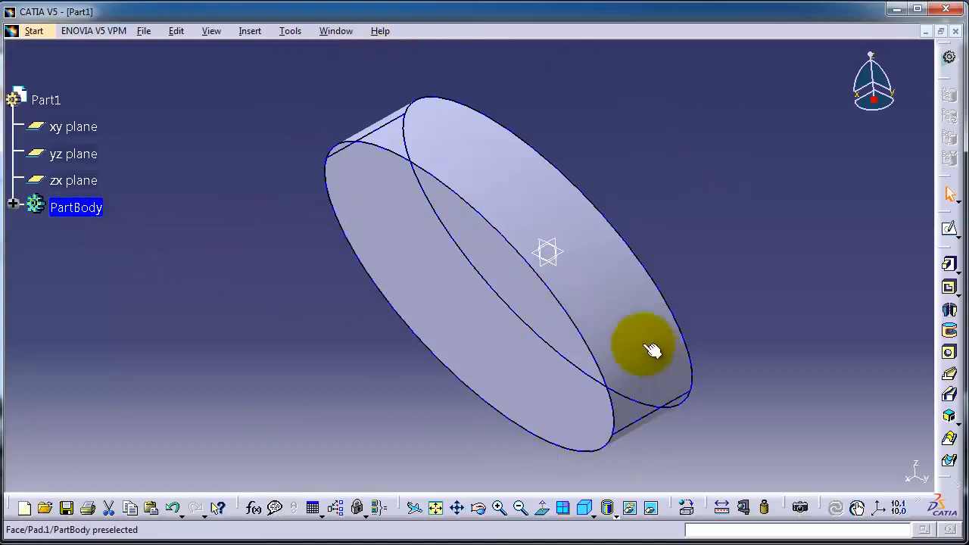
pyautogui.click(79, 213)
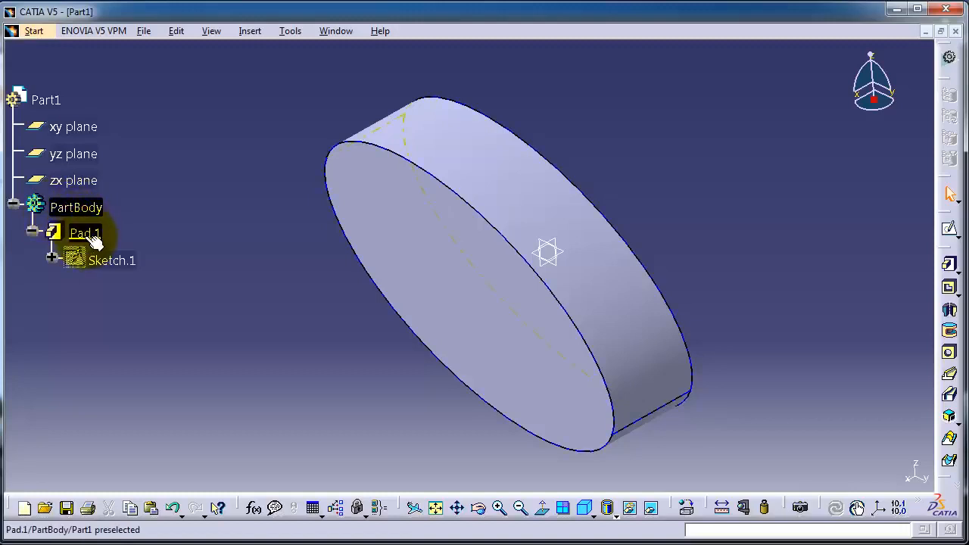
pyautogui.doubleClick(83, 235)
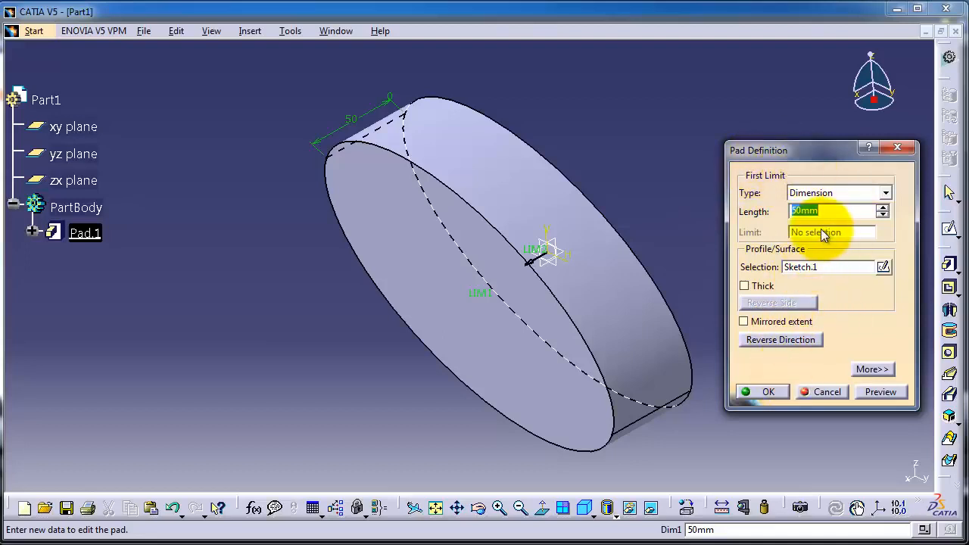
pyautogui.write('0')
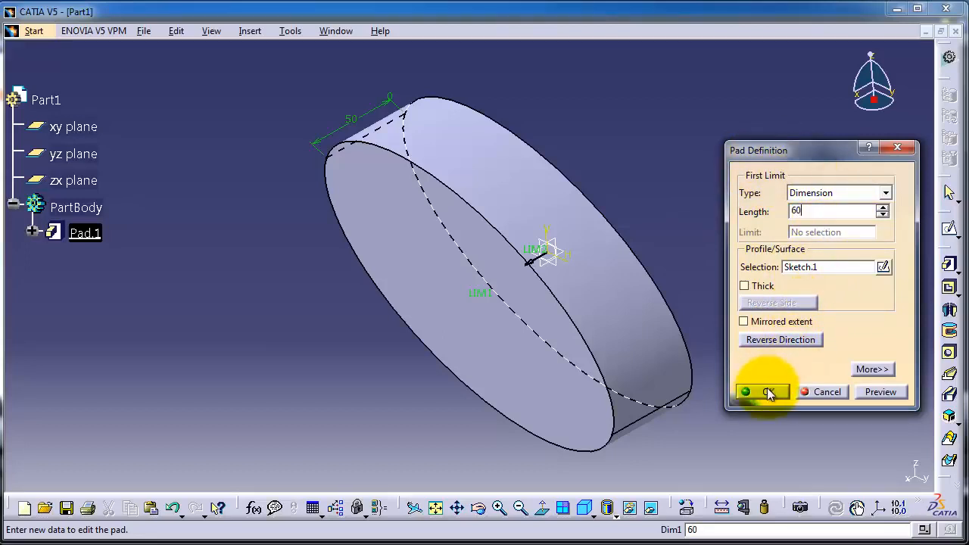
pyautogui.click(874, 393)
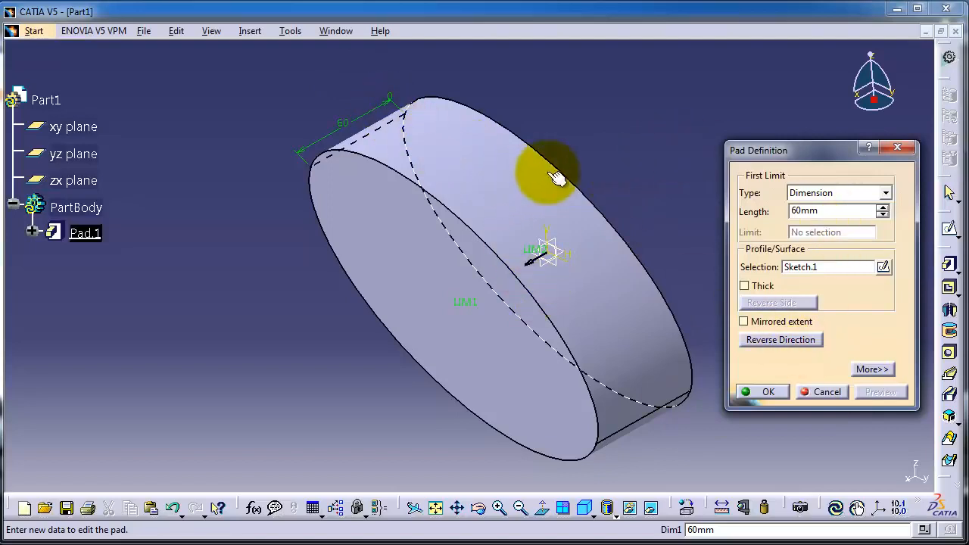
pyautogui.click(769, 394)
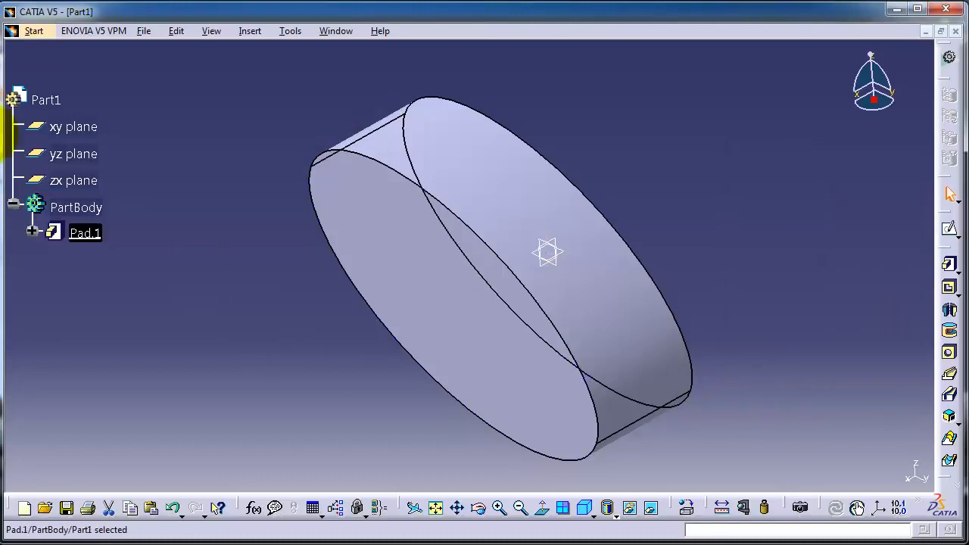
# - Open a sketch on the pad's front elliptical face, draw a hexagon centred at the origin, and exit the sketch
pyautogui.moveTo(633, 232); pyautogui.dragTo(670, 184, button='middle')
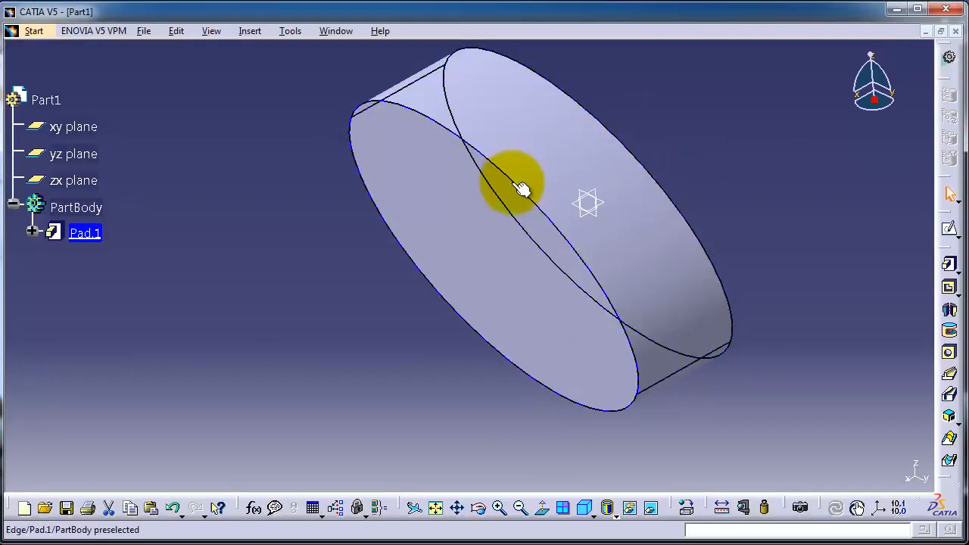
pyautogui.moveTo(522, 189); pyautogui.dragTo(665, 178, button='middle')
pyautogui.scroll(3, 657, 174)
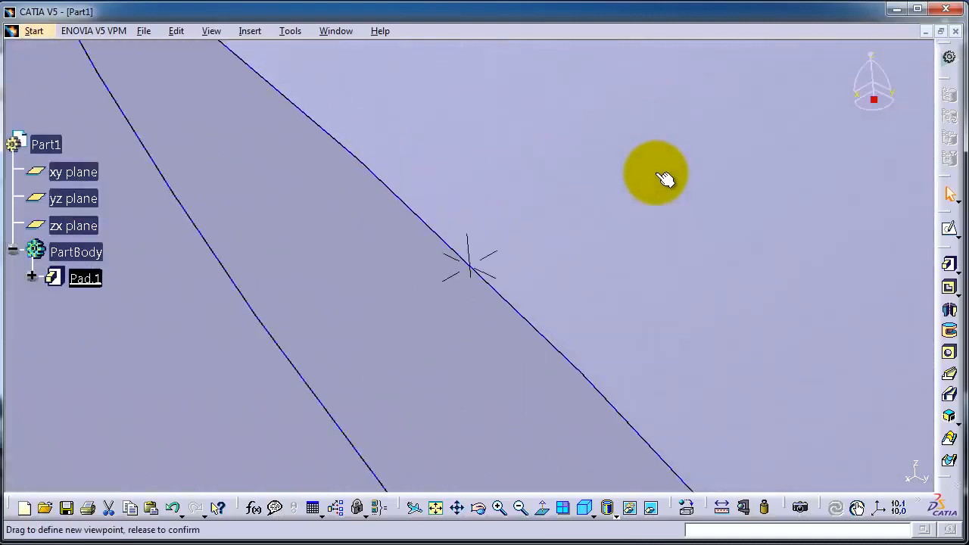
pyautogui.scroll(-6, 657, 174)
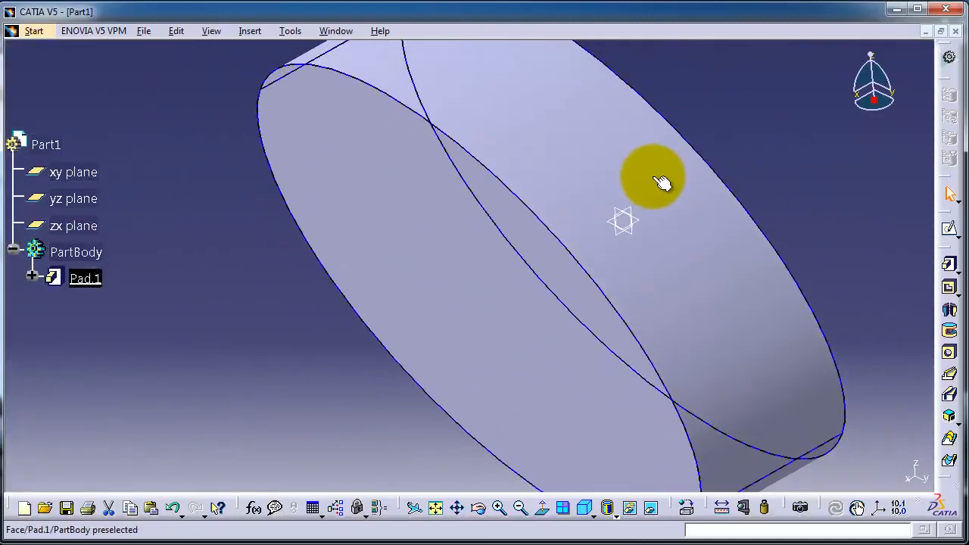
pyautogui.moveTo(662, 182); pyautogui.dragTo(497, 340, button='middle')
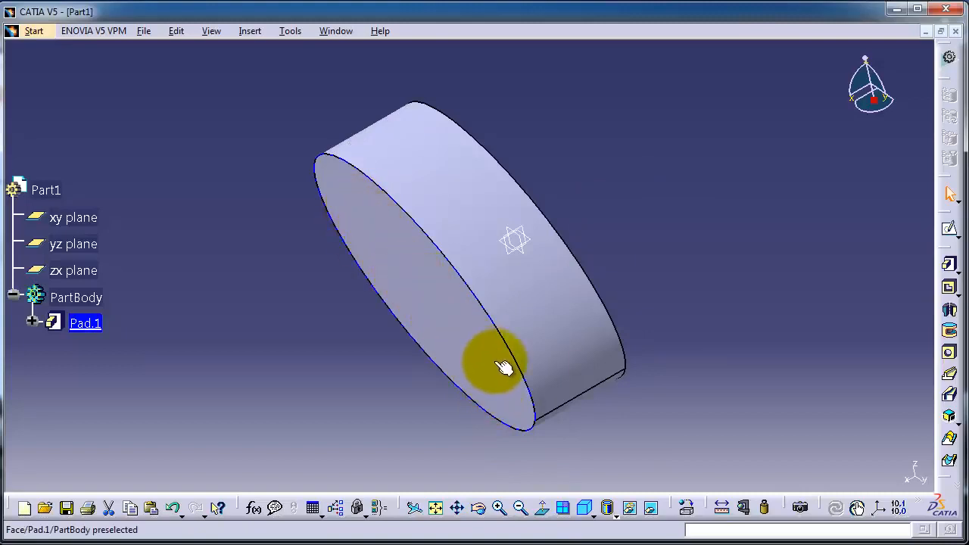
pyautogui.click(444, 266)
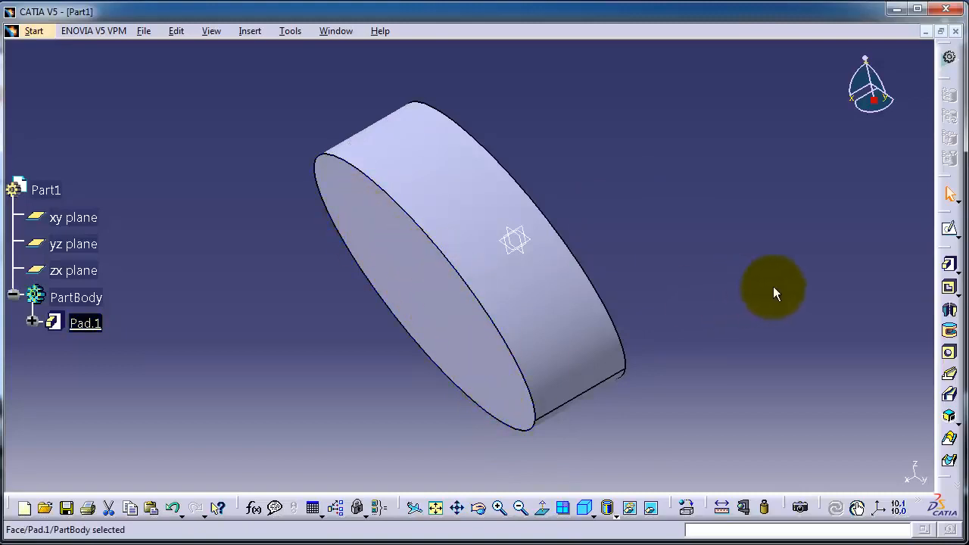
pyautogui.click(948, 226)
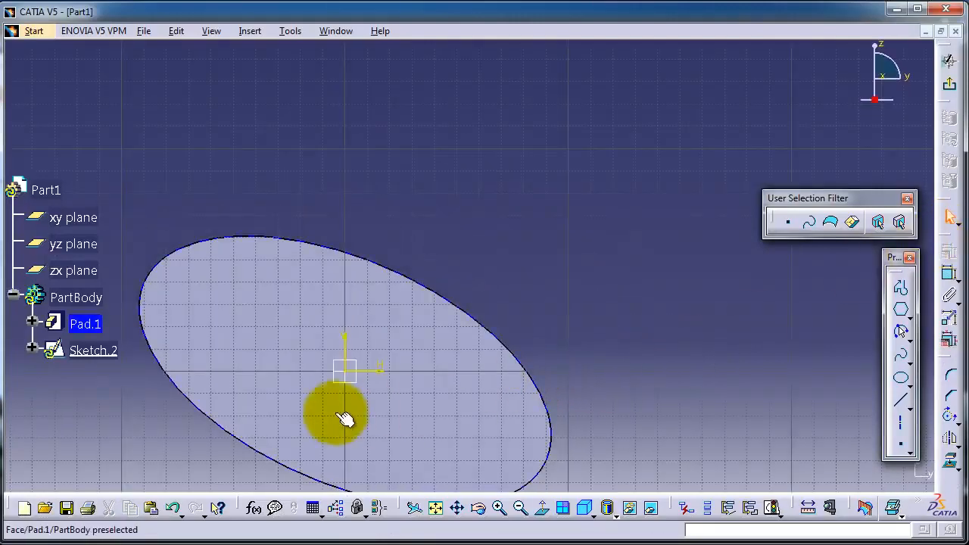
pyautogui.moveTo(346, 411)
pyautogui.mouseDown(button='middle')
pyautogui.moveTo(444, 396)
pyautogui.moveTo(496, 347)
pyautogui.mouseUp(button='middle')
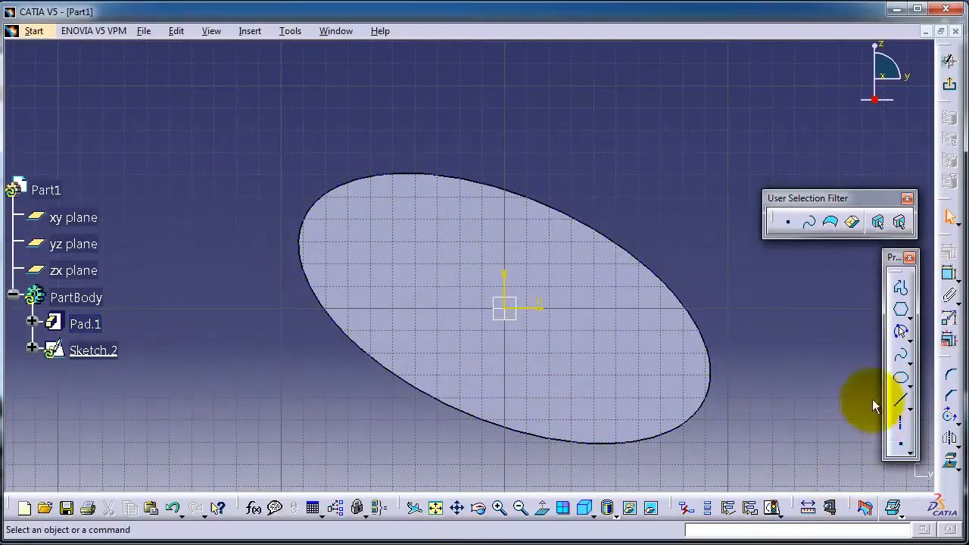
pyautogui.click(900, 328)
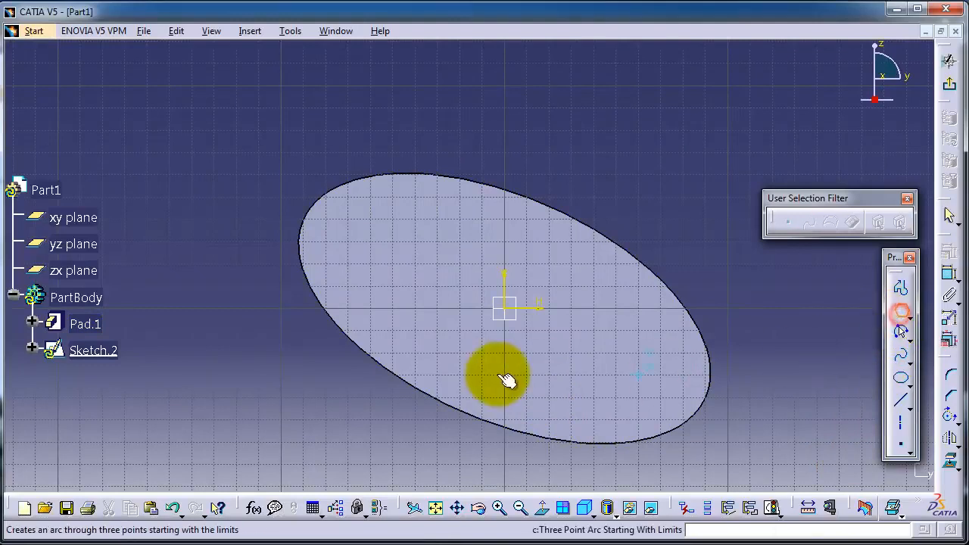
pyautogui.click(504, 308)
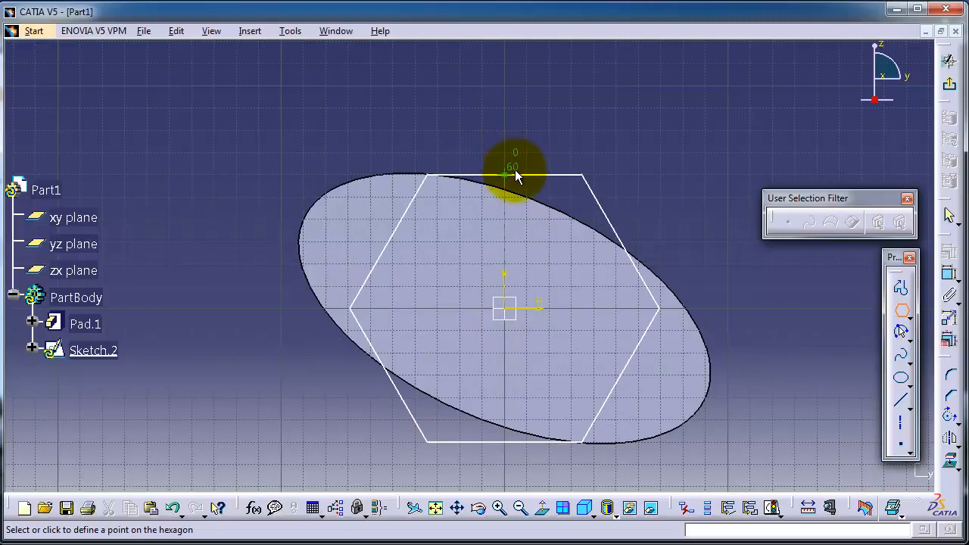
pyautogui.click(516, 170)
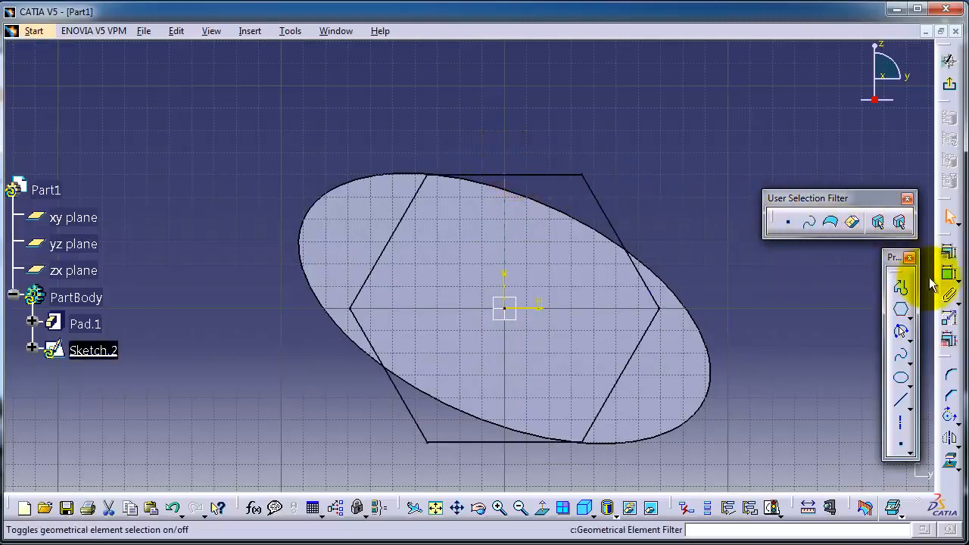
pyautogui.click(950, 85)
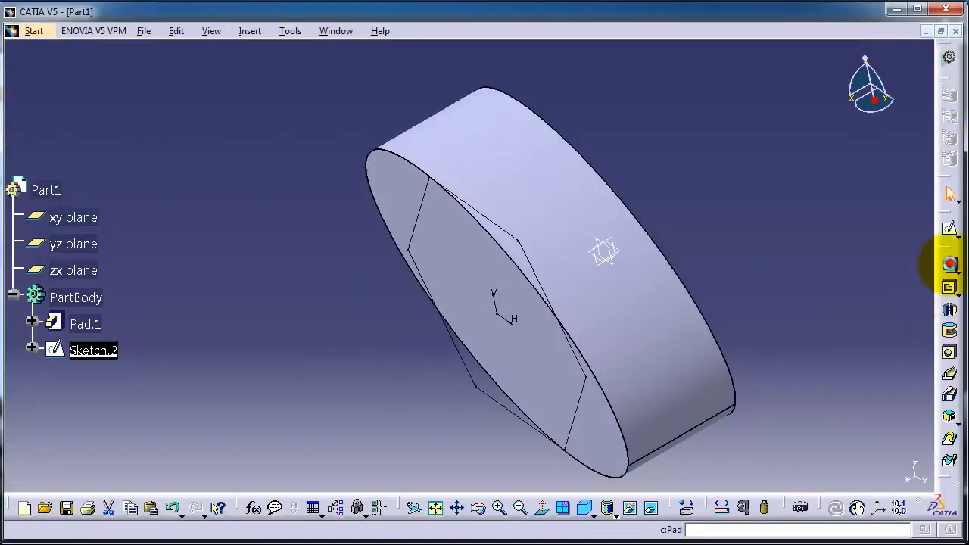
# - Start a Pad on the hexagon sketch with the Dimension limit type, opening the profile sketch and returning to the pad dialog
pyautogui.click(950, 266)
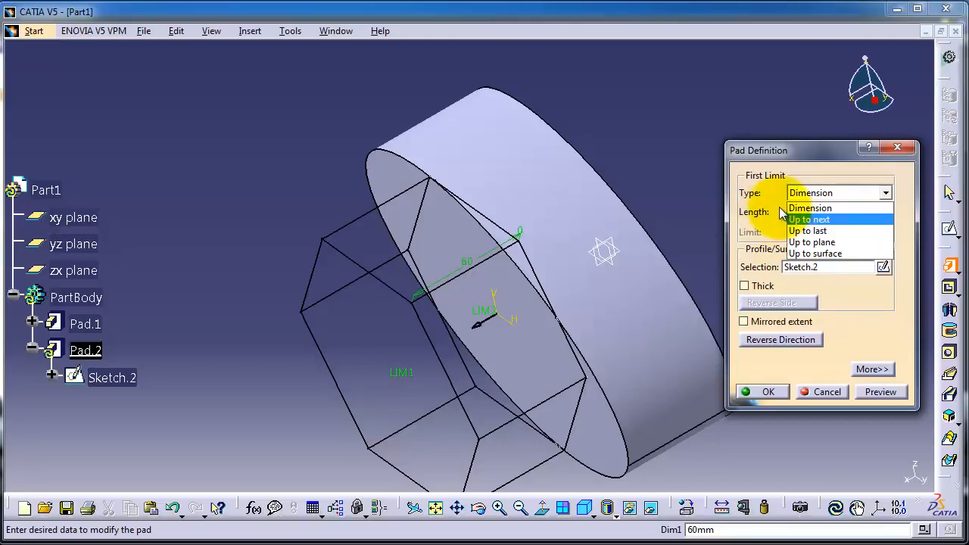
pyautogui.click(811, 207)
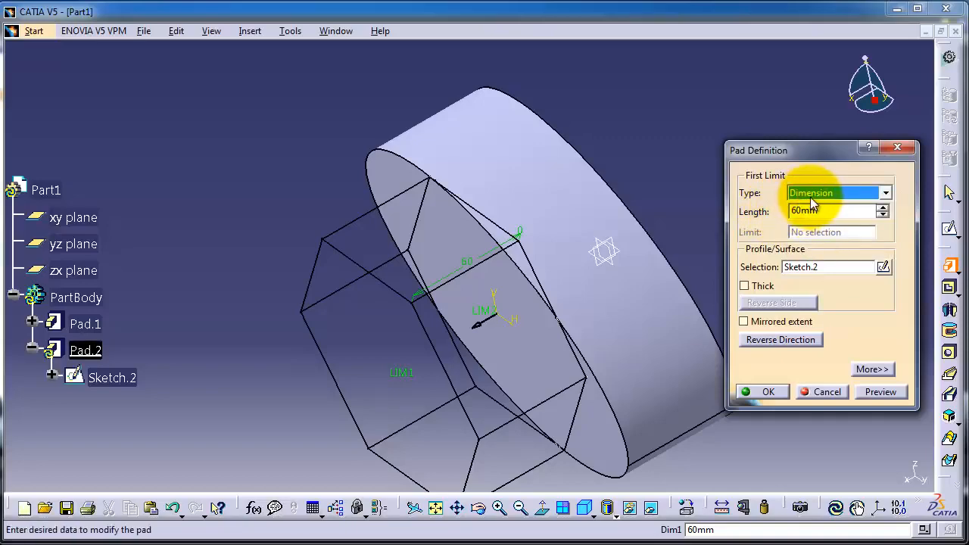
pyautogui.click(883, 267)
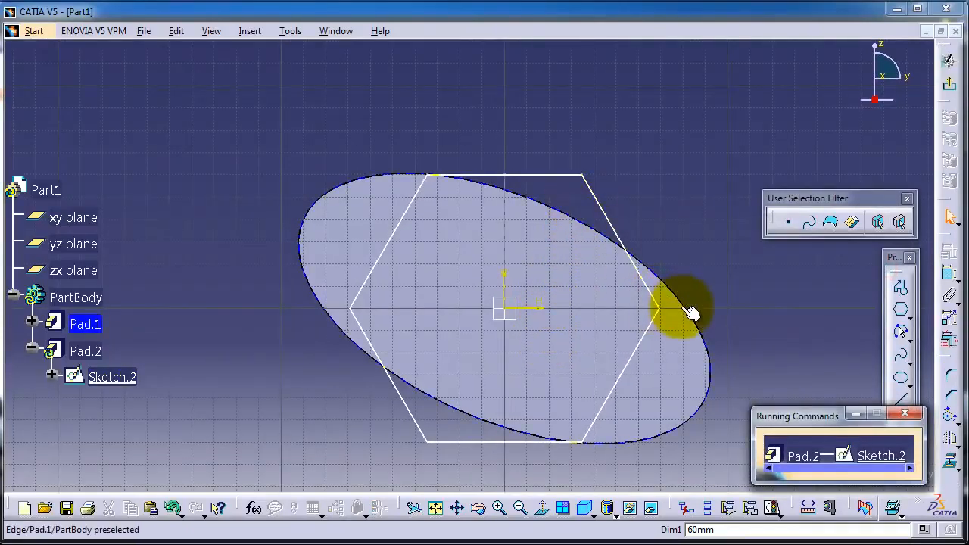
pyautogui.click(685, 313)
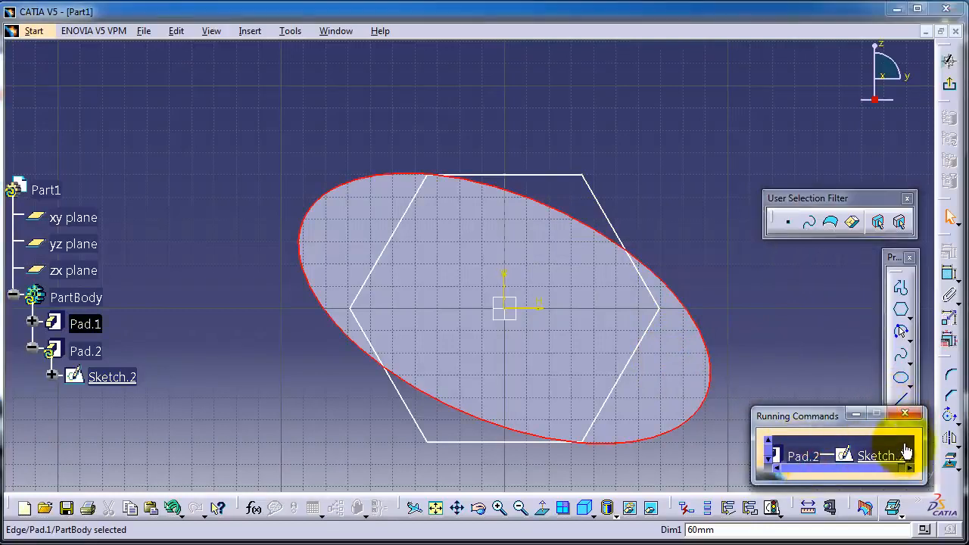
pyautogui.click(905, 413)
pyautogui.moveTo(720, 292)
pyautogui.mouseDown(button='middle')
pyautogui.moveTo(684, 292)
pyautogui.moveTo(731, 282)
pyautogui.mouseUp(button='middle')
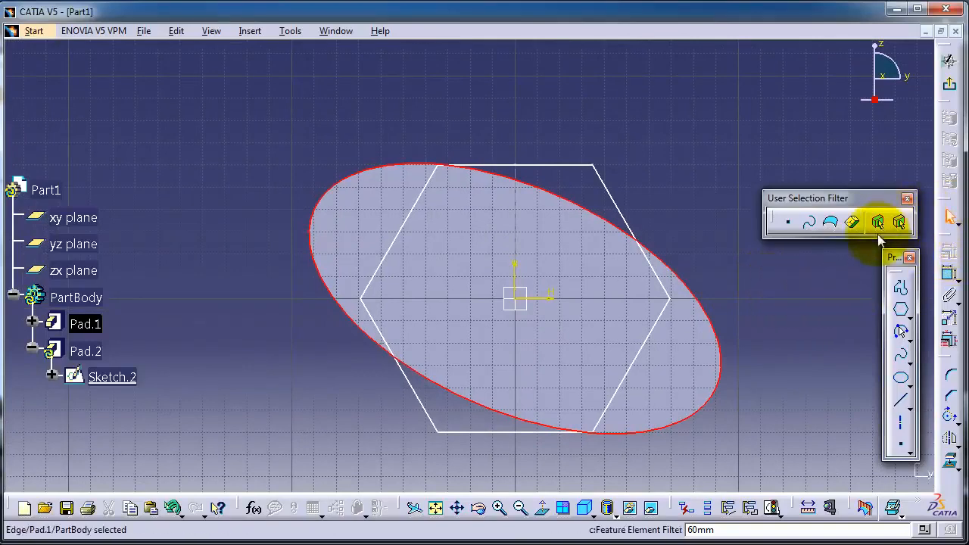
pyautogui.click(949, 85)
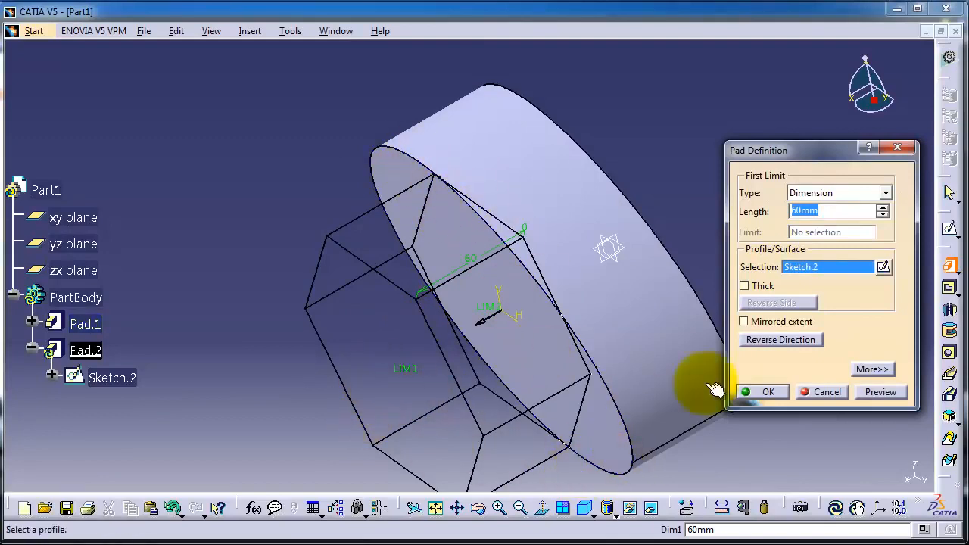
# - Make the pad thick and set its second limit length to 6 mm
pyautogui.click(760, 287)
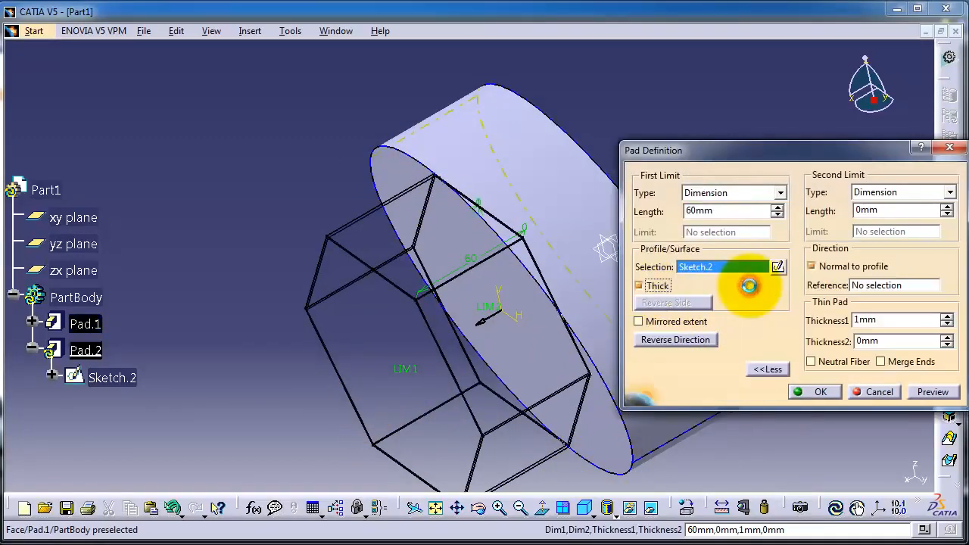
pyautogui.moveTo(812, 161); pyautogui.dragTo(710, 65)
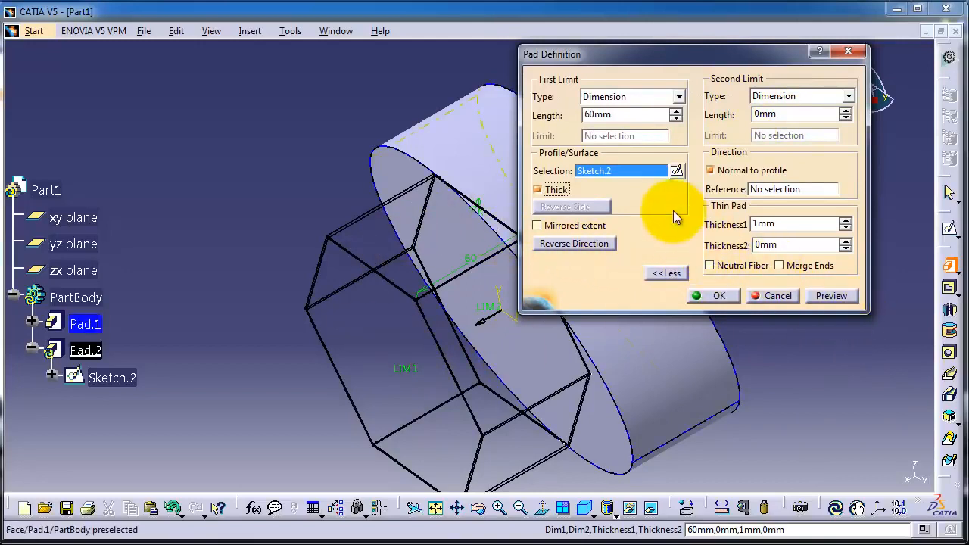
pyautogui.doubleClick(818, 115)
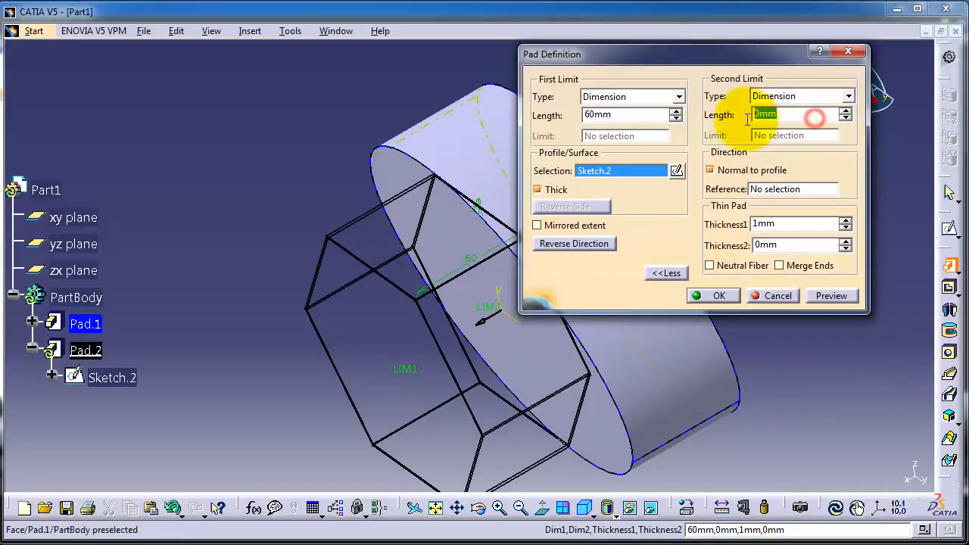
pyautogui.click(843, 110)
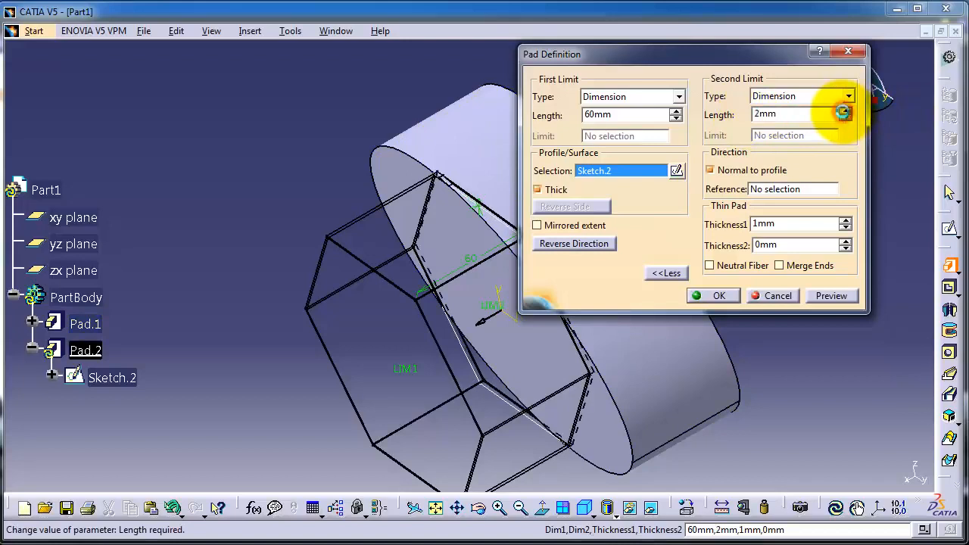
pyautogui.click(844, 110)
pyautogui.click(844, 111)
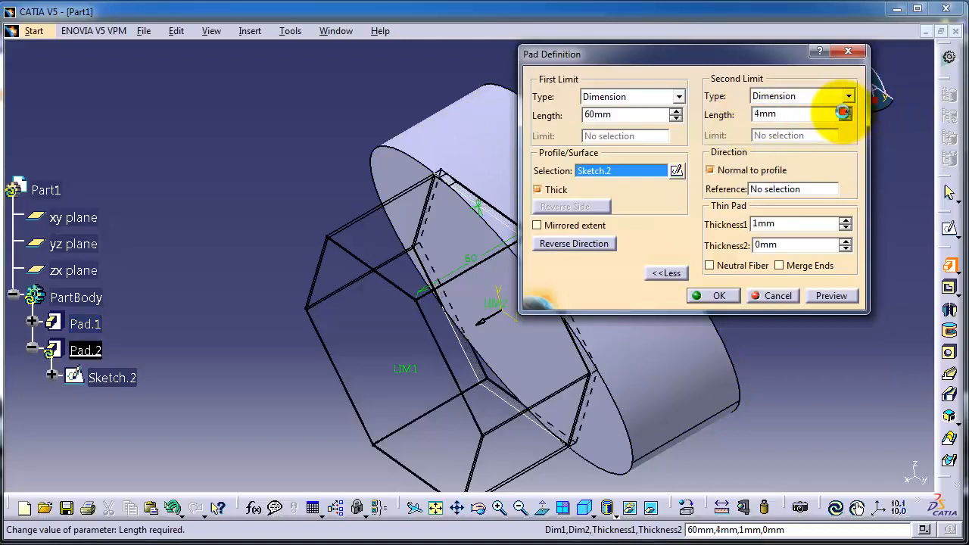
pyautogui.click(843, 112)
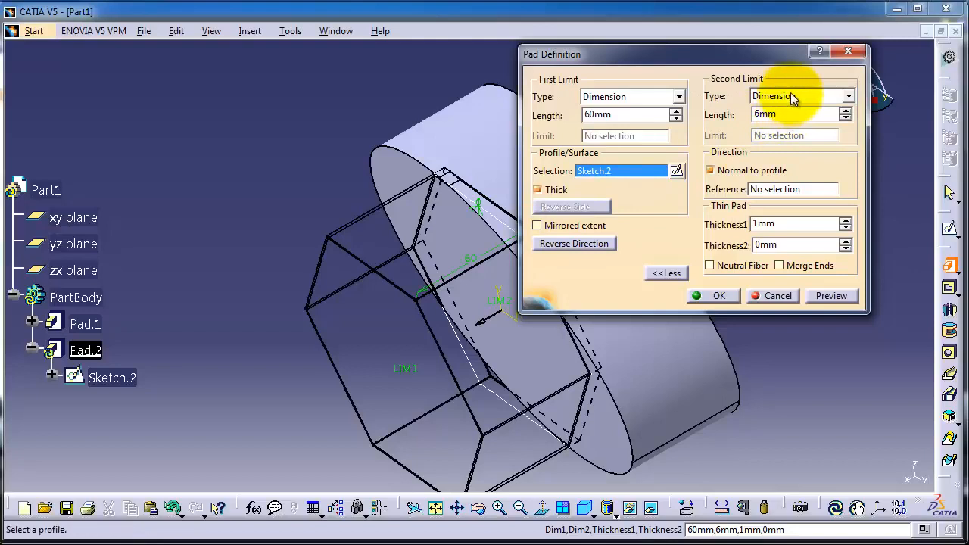
# - Set the thin pad's Thickness1 to 4 mm and Thickness2 to 2 mm, and confirm the pad
pyautogui.click(845, 220)
pyautogui.click(845, 220)
pyautogui.click(845, 221)
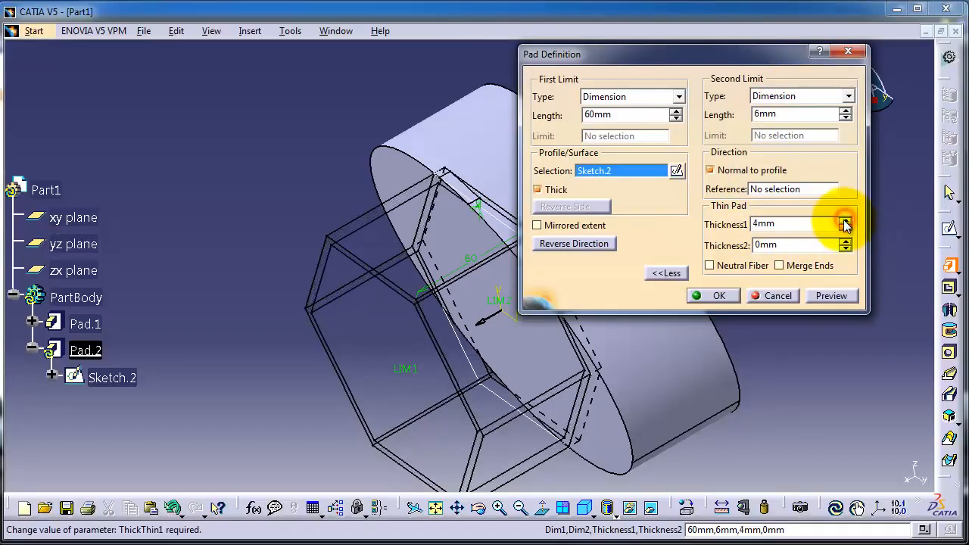
pyautogui.click(846, 242)
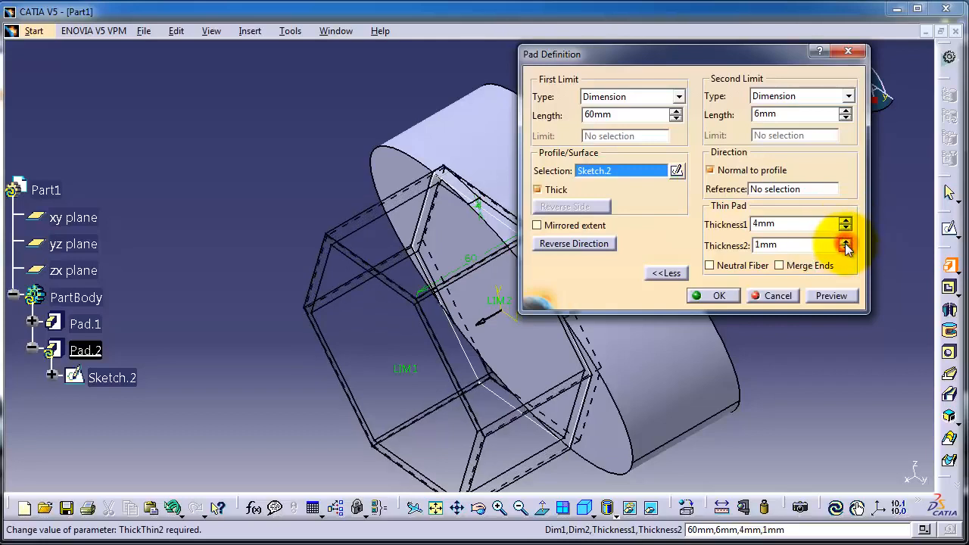
pyautogui.click(845, 242)
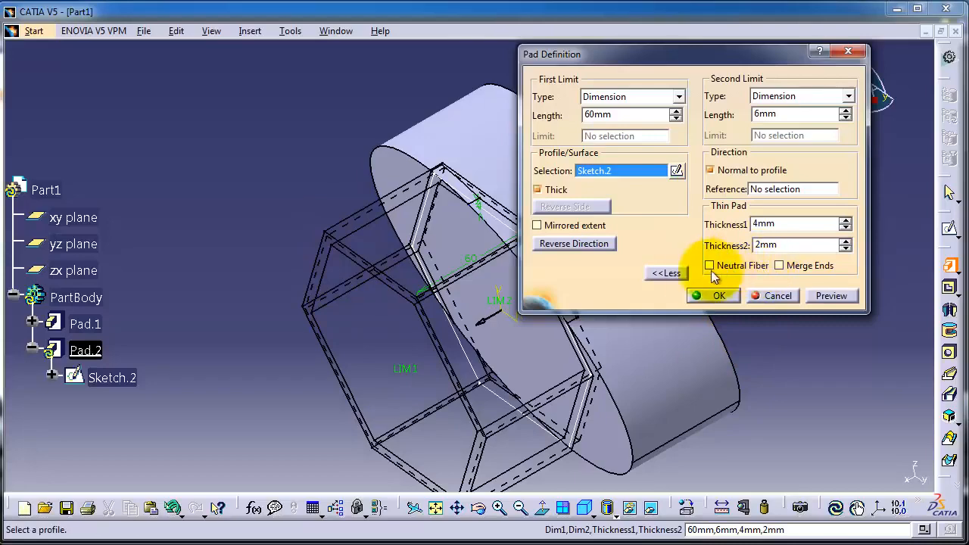
pyautogui.click(713, 296)
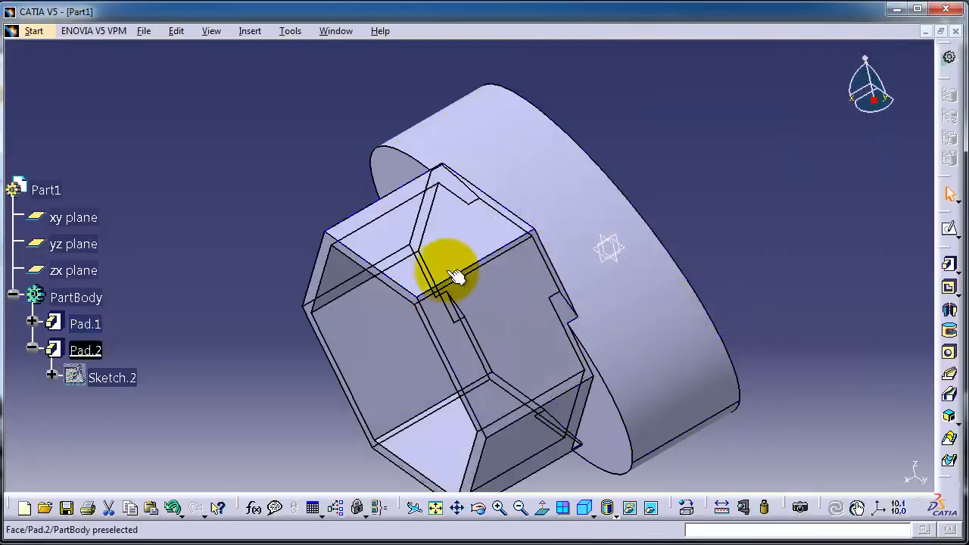
# - Orbit around the part to inspect the thin hexagonal pad on the elliptical base
pyautogui.moveTo(444, 264); pyautogui.dragTo(522, 257, button='middle')
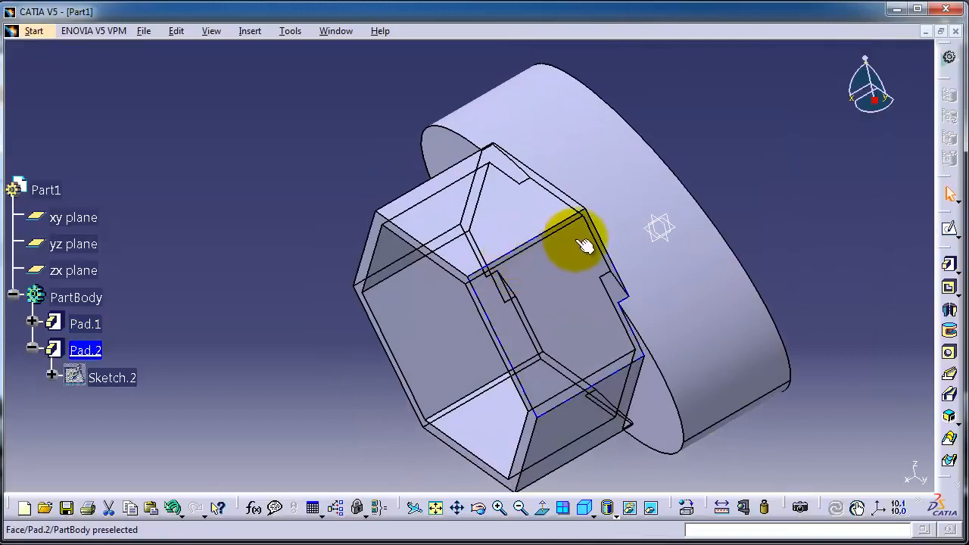
pyautogui.moveTo(654, 213); pyautogui.dragTo(621, 231, button='middle')
pyautogui.moveTo(480, 379); pyautogui.dragTo(433, 173, button='middle')
pyautogui.moveTo(462, 347); pyautogui.dragTo(494, 235, button='middle')
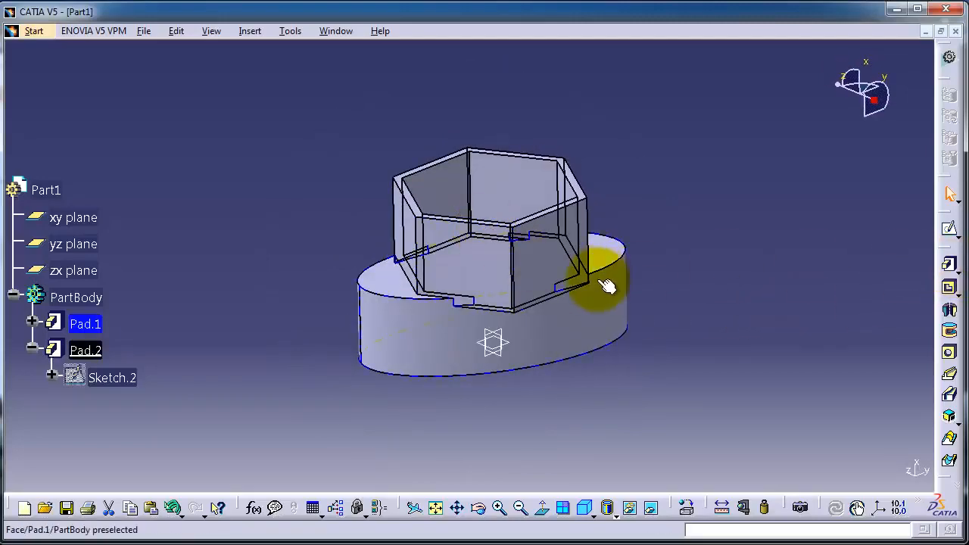
pyautogui.moveTo(340, 289); pyautogui.dragTo(321, 361, button='middle')
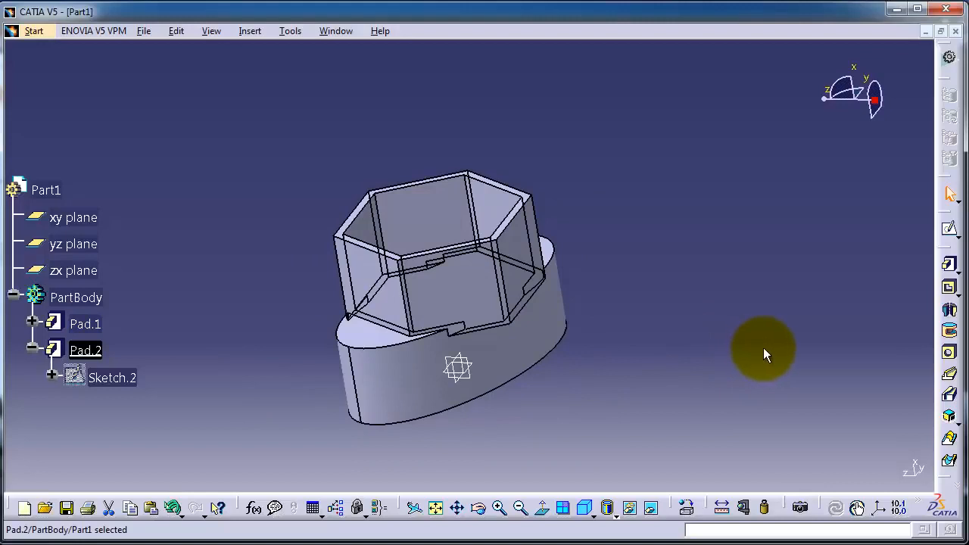
# - Open the pad tool variants to choose a Drafted Filleted Pad
pyautogui.click(956, 270)
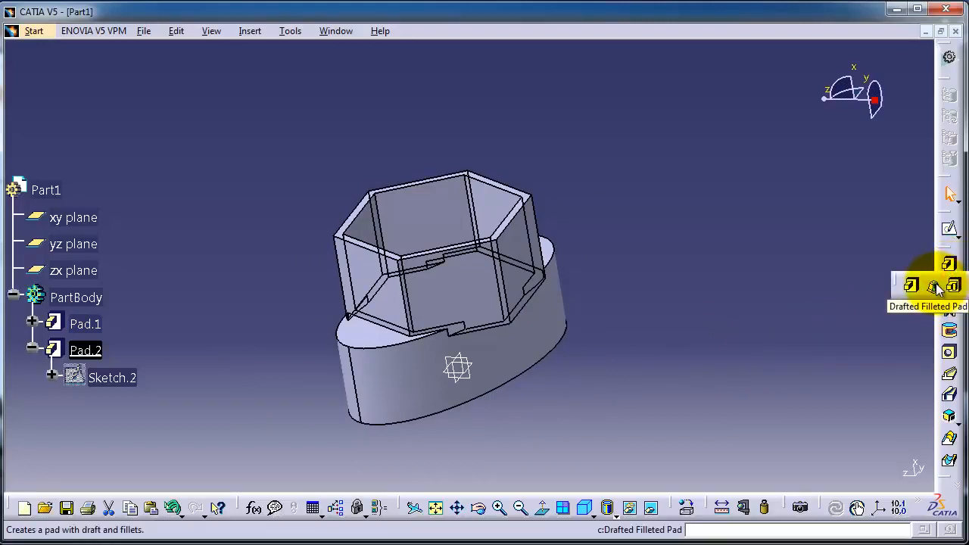